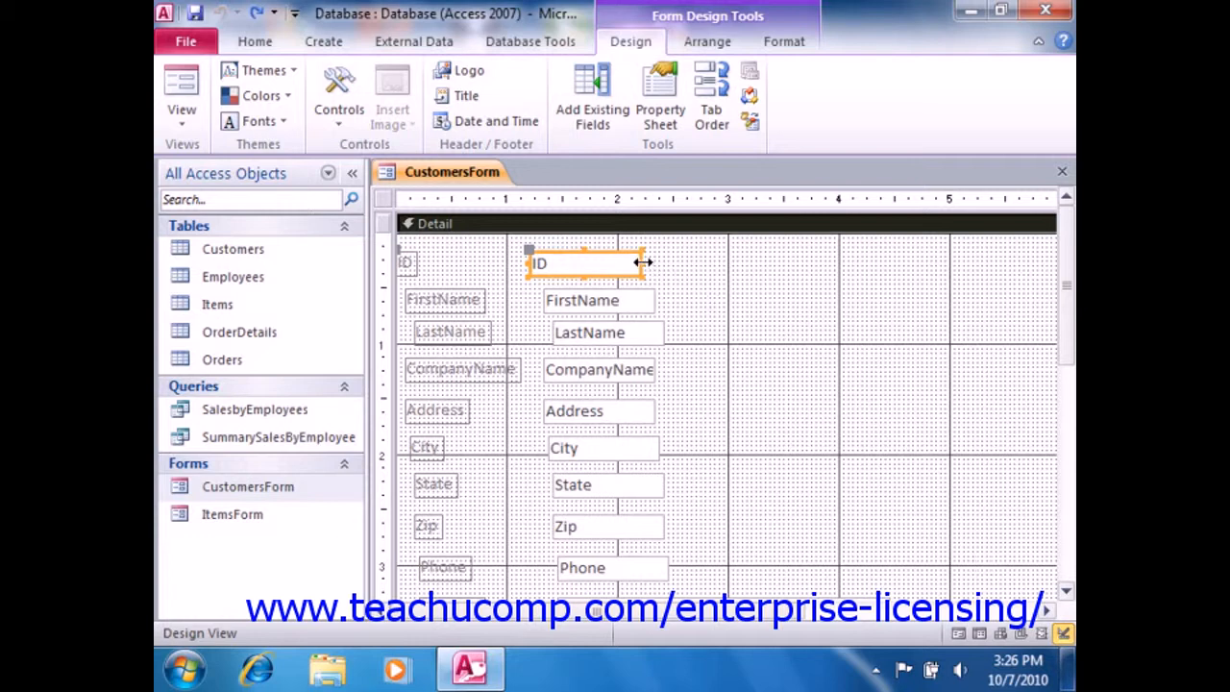
Step: Narrow the ID text box to about 0.6 inch in Design View, and slightly widen the FirstName text box in Layout View
mouse_move(642, 261)
left_mouse_down()
mouse_move(574, 261)
mouse_move(597, 262)
left_mouse_up()
left_click(181, 118)
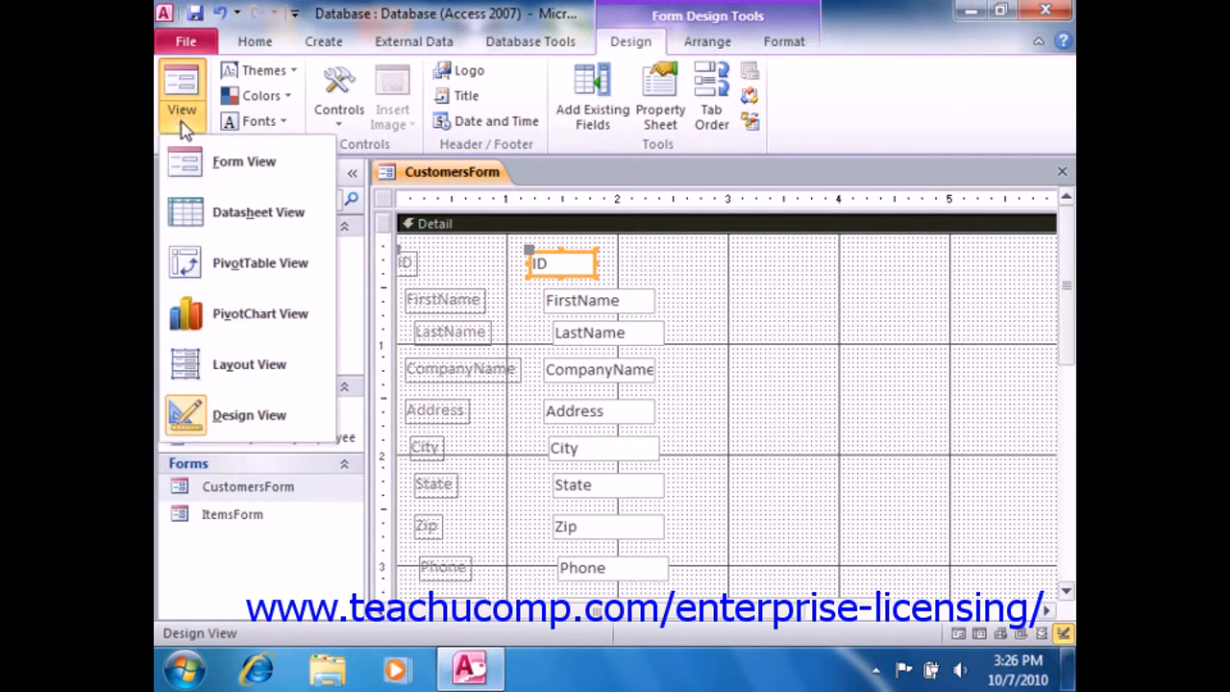
left_click(227, 364)
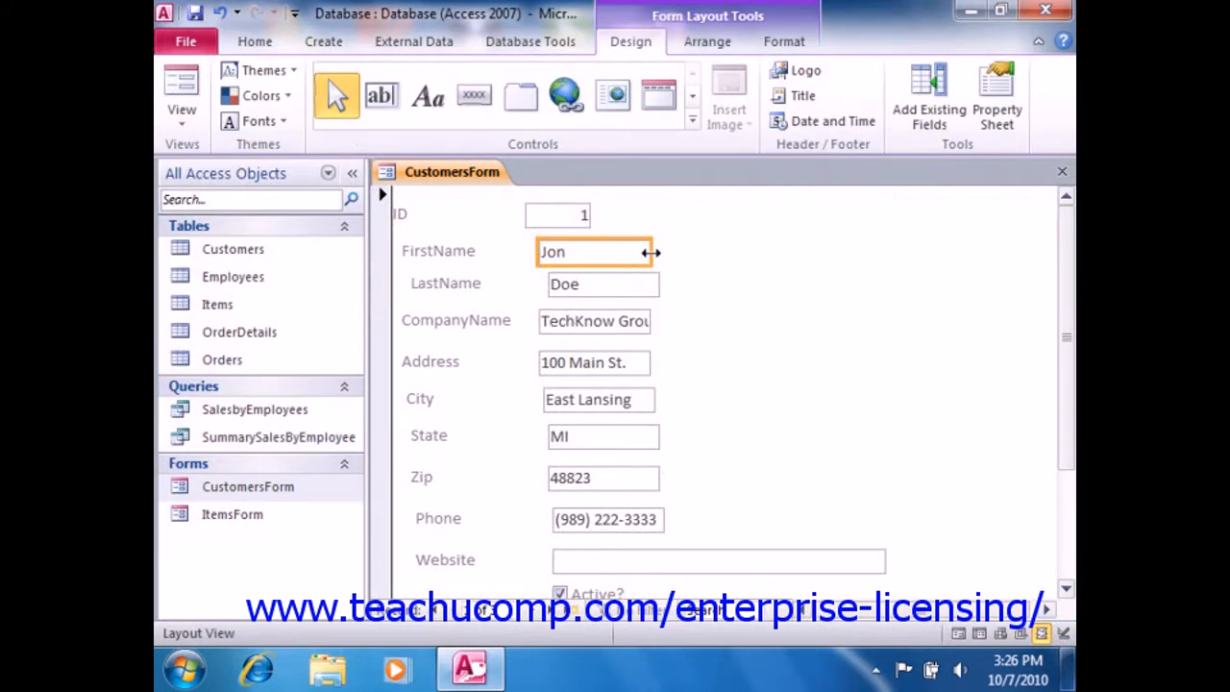
mouse_move(650, 251)
left_mouse_down()
mouse_move(675, 253)
mouse_move(659, 255)
left_mouse_up()
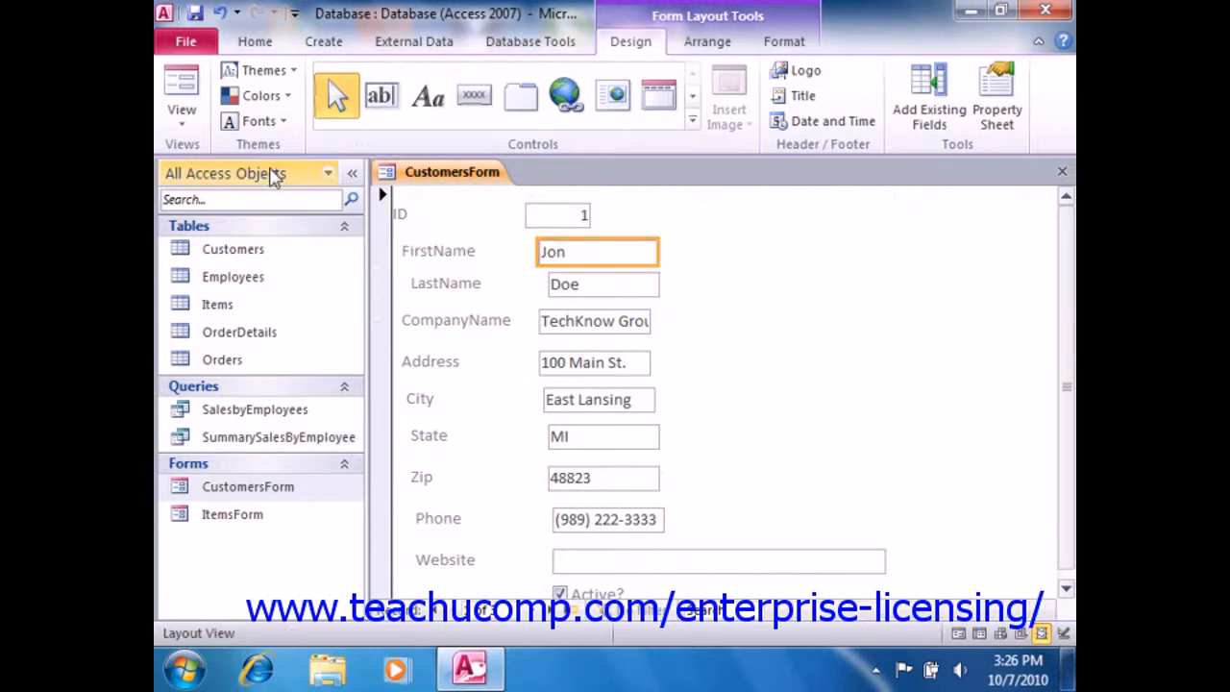
Step: Return to Design View and move the FirstName text box together with its label to the form's left edge
left_click(173, 117)
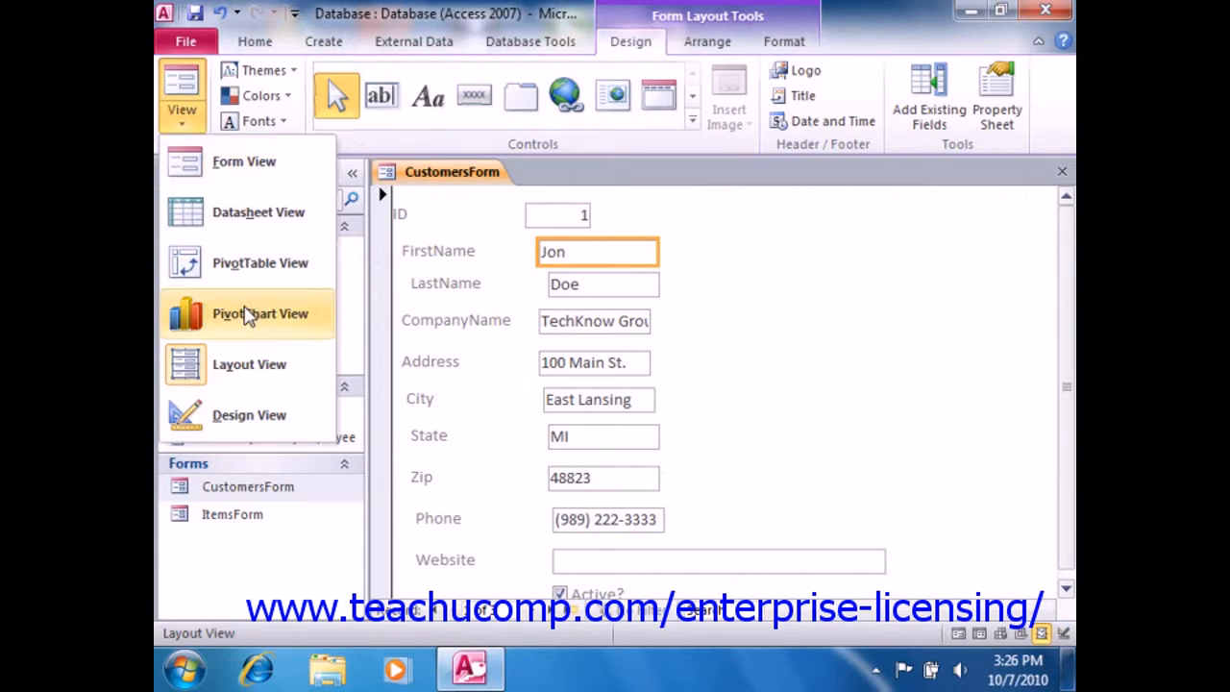
left_click(248, 415)
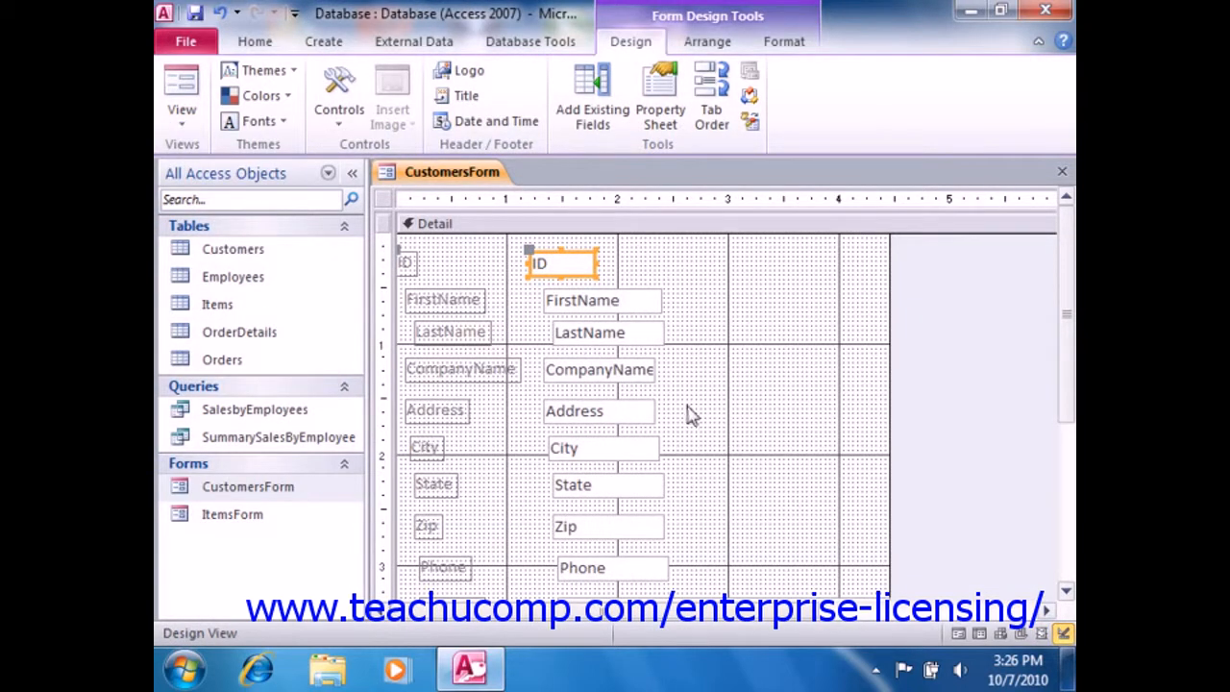
left_click(690, 289)
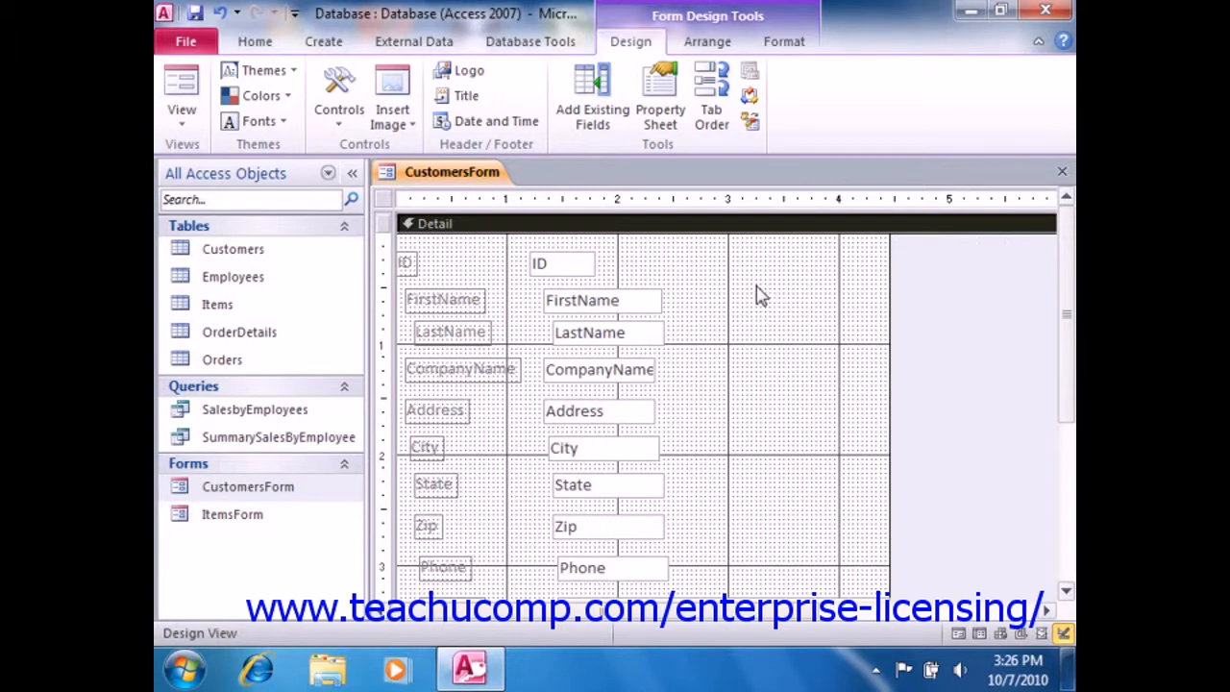
left_click(693, 278)
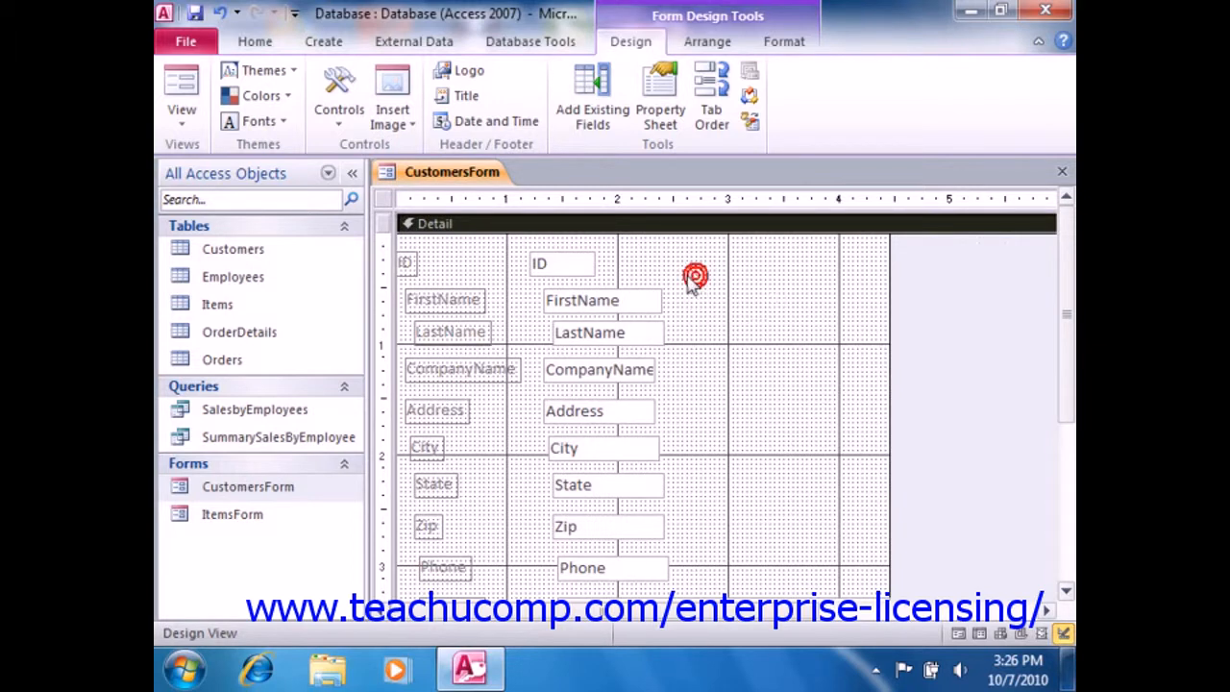
left_click(644, 300)
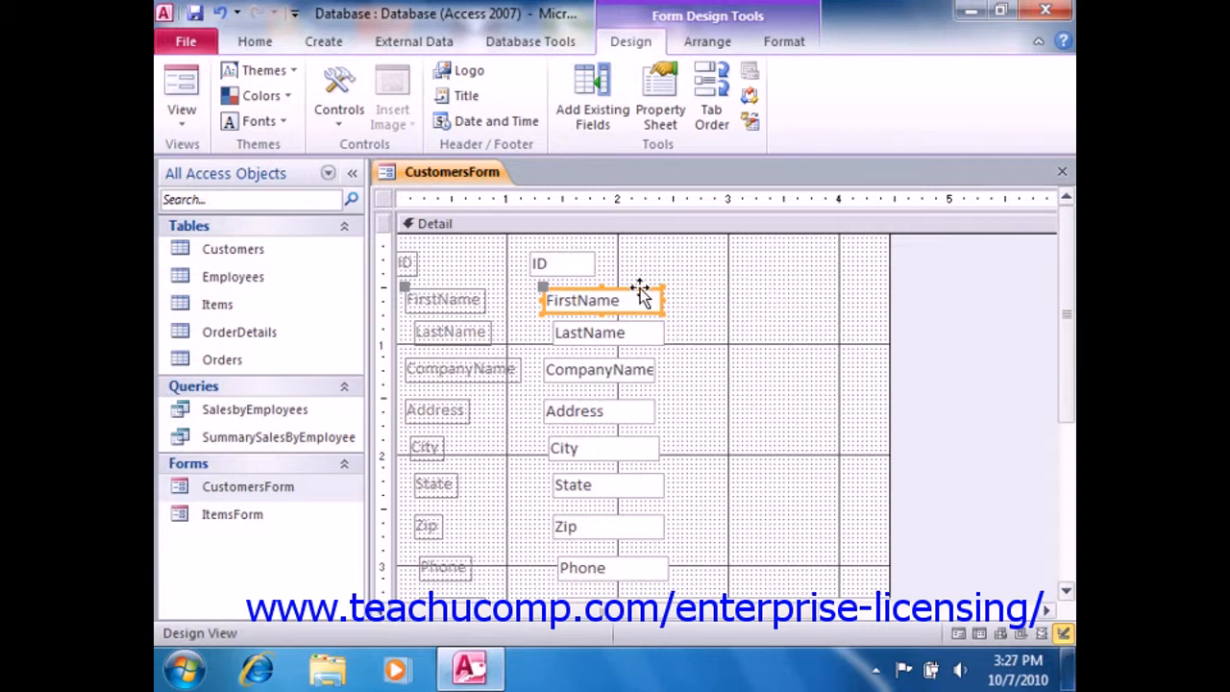
left_click_drag(640, 293, 583, 288)
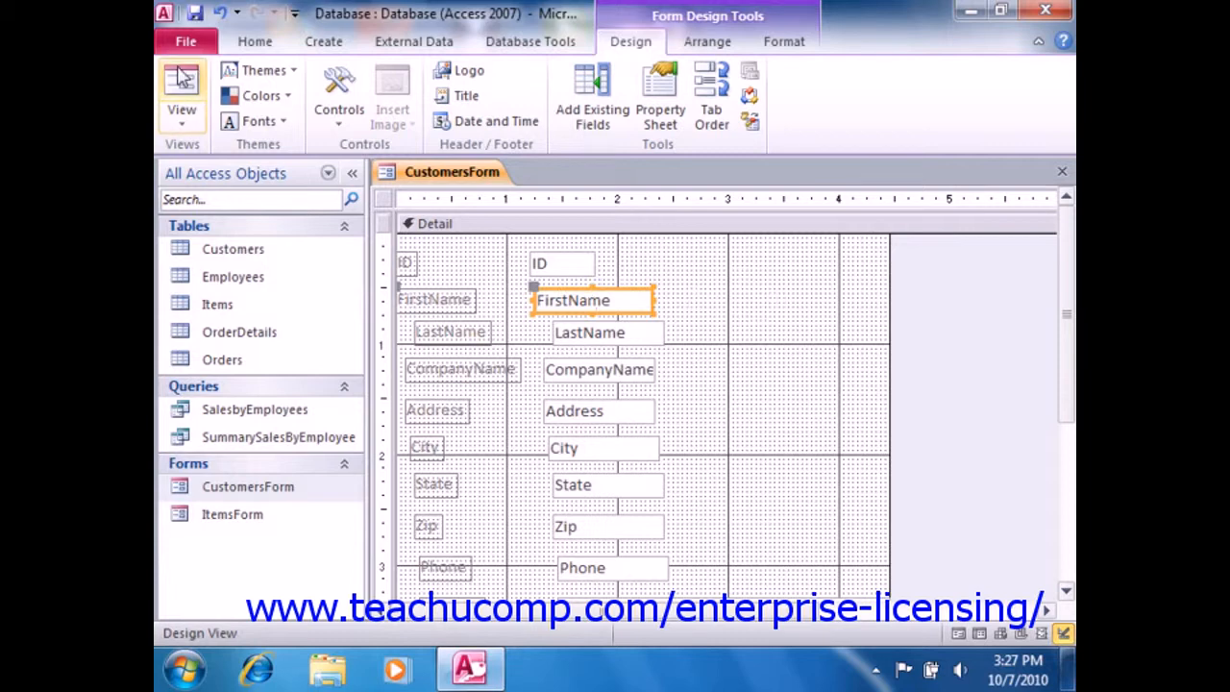
Step: Switch to Layout View and move only the LastName text box left, close to its label
left_click(181, 113)
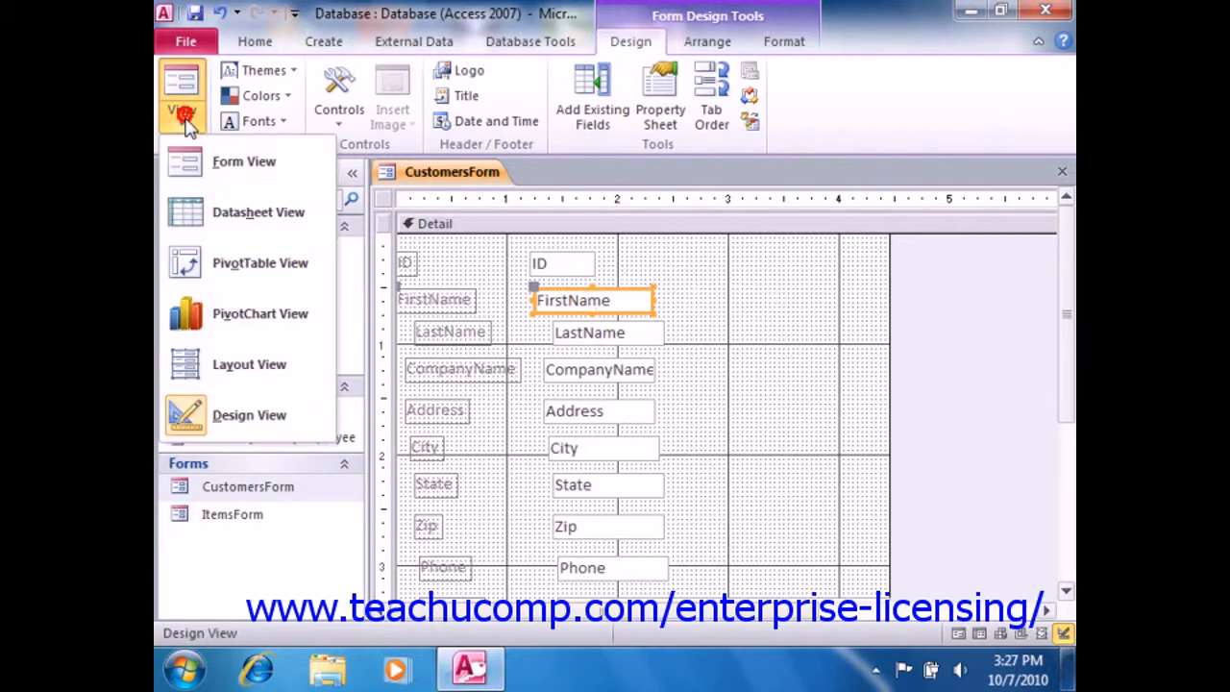
left_click(246, 363)
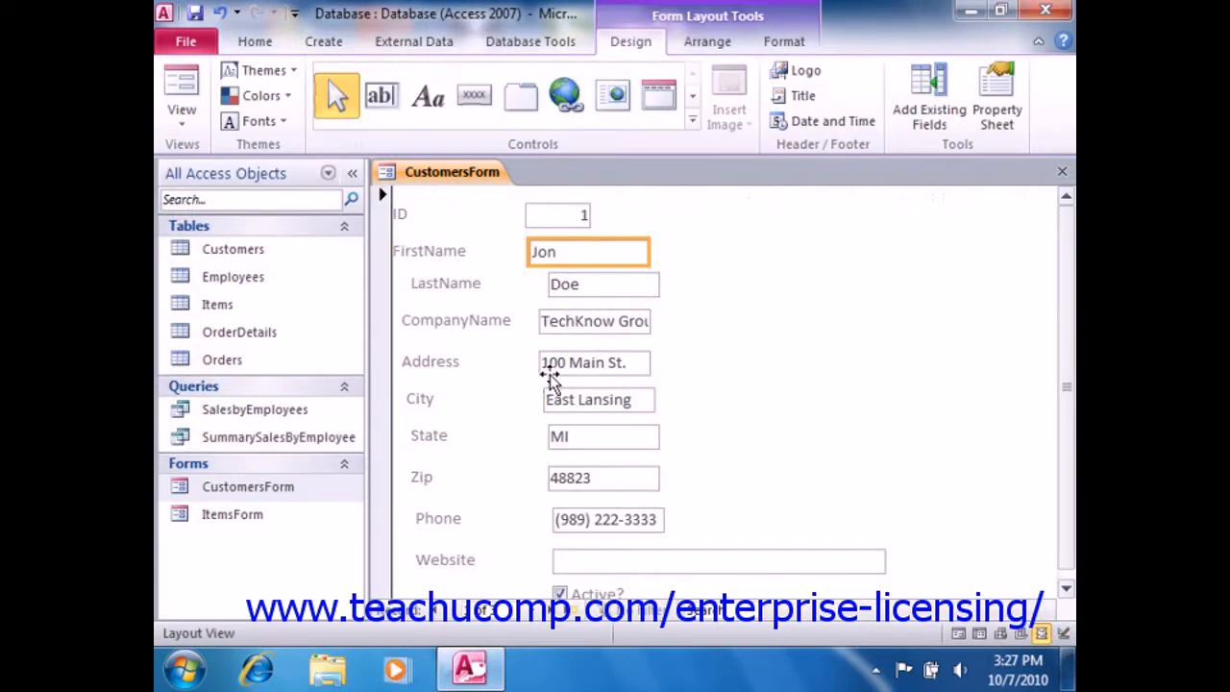
left_click(602, 287)
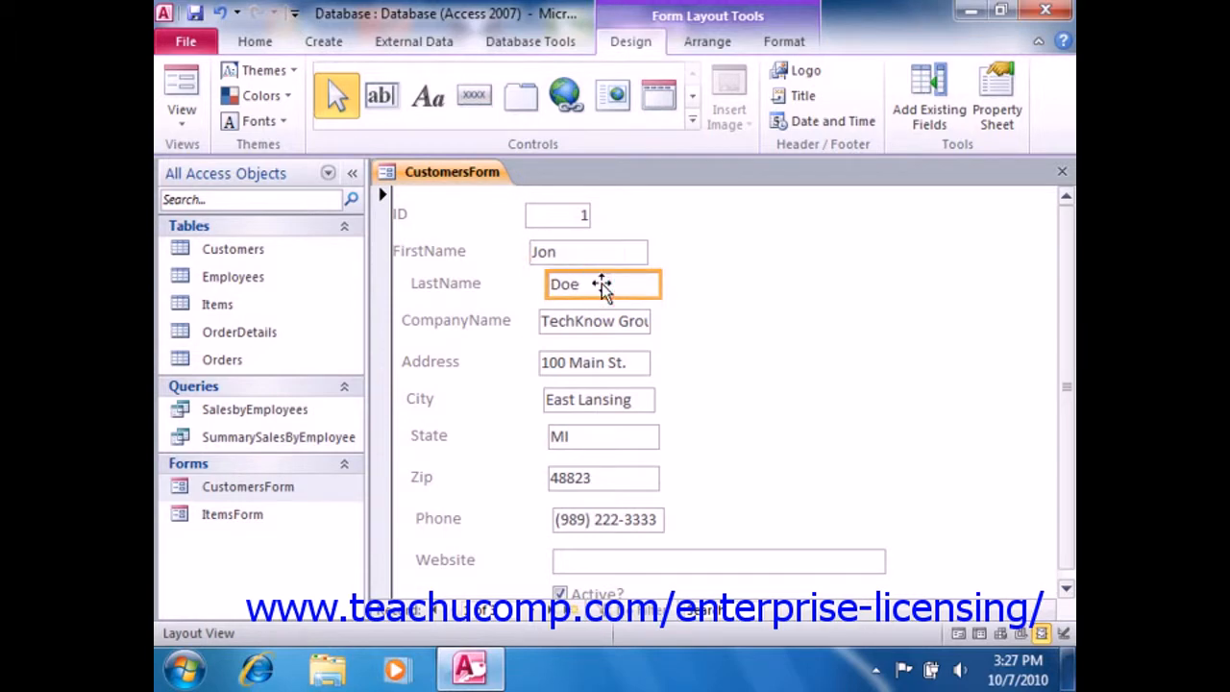
left_click_drag(602, 286, 555, 284)
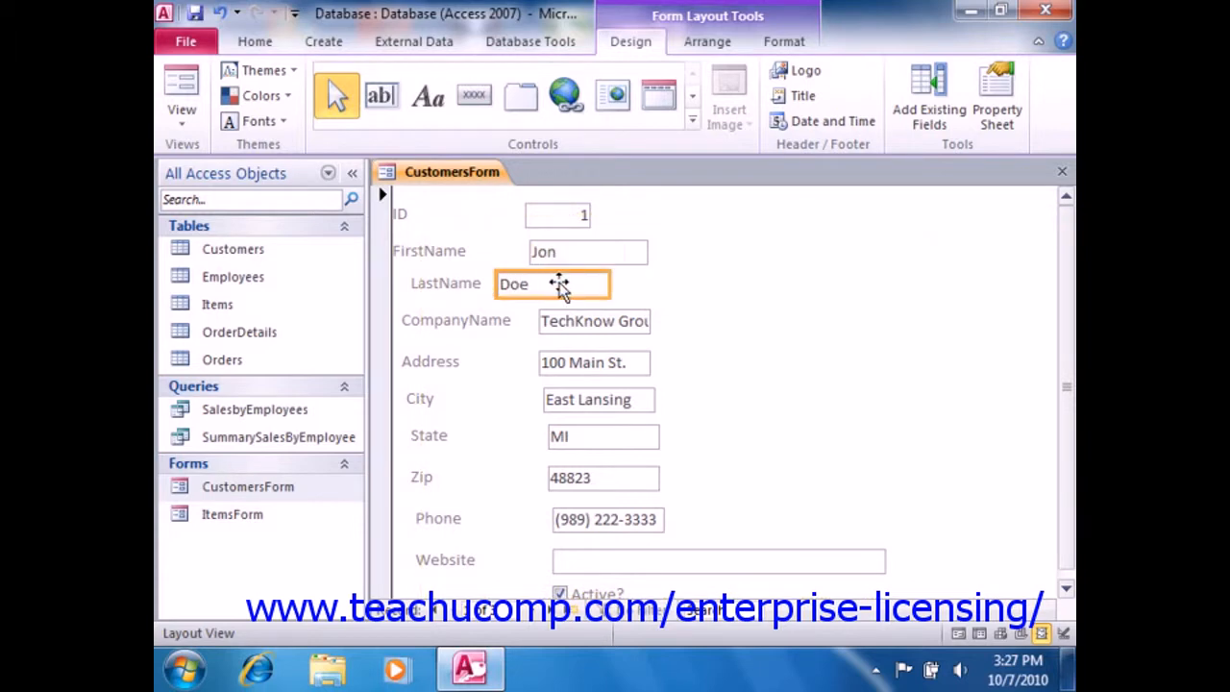
Step: Switch to Design View and move only the FirstName text box left, right beside its label
left_click(182, 113)
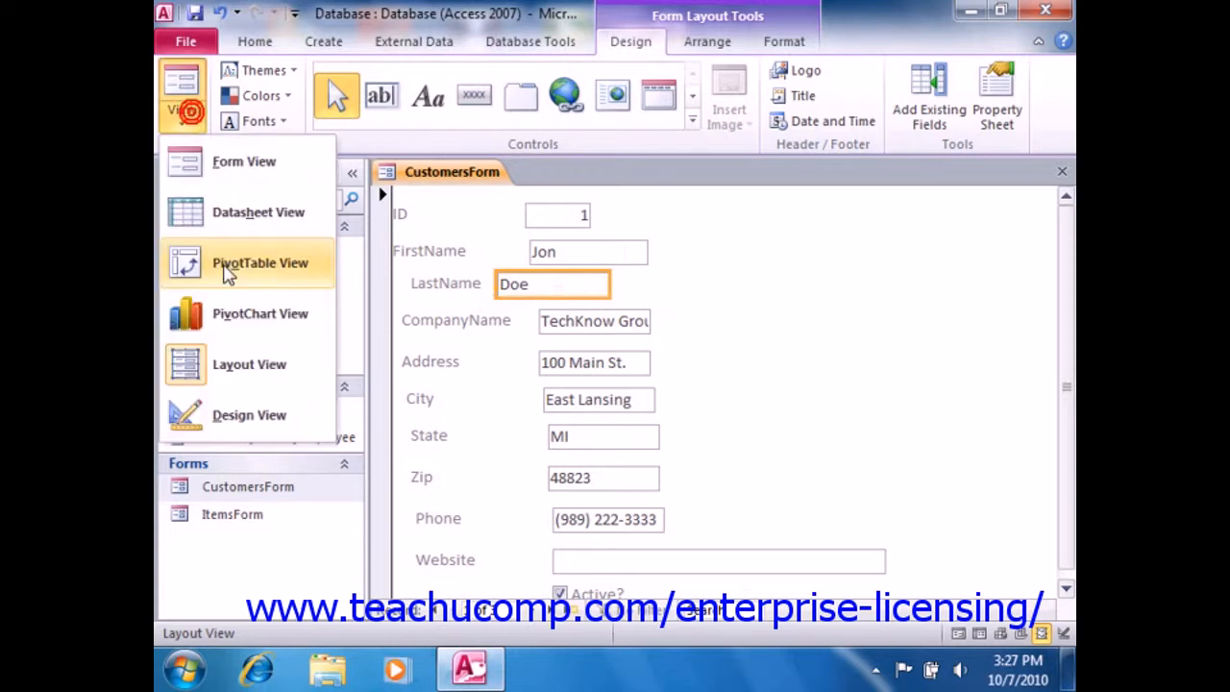
left_click(252, 415)
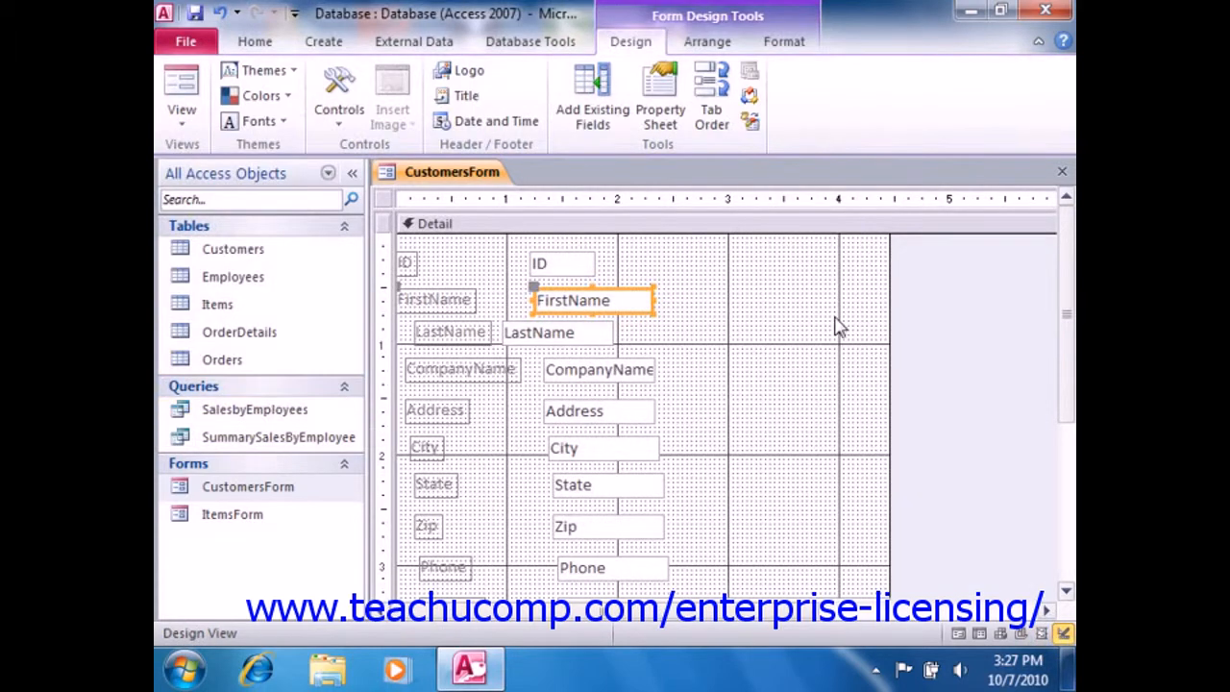
left_click(837, 319)
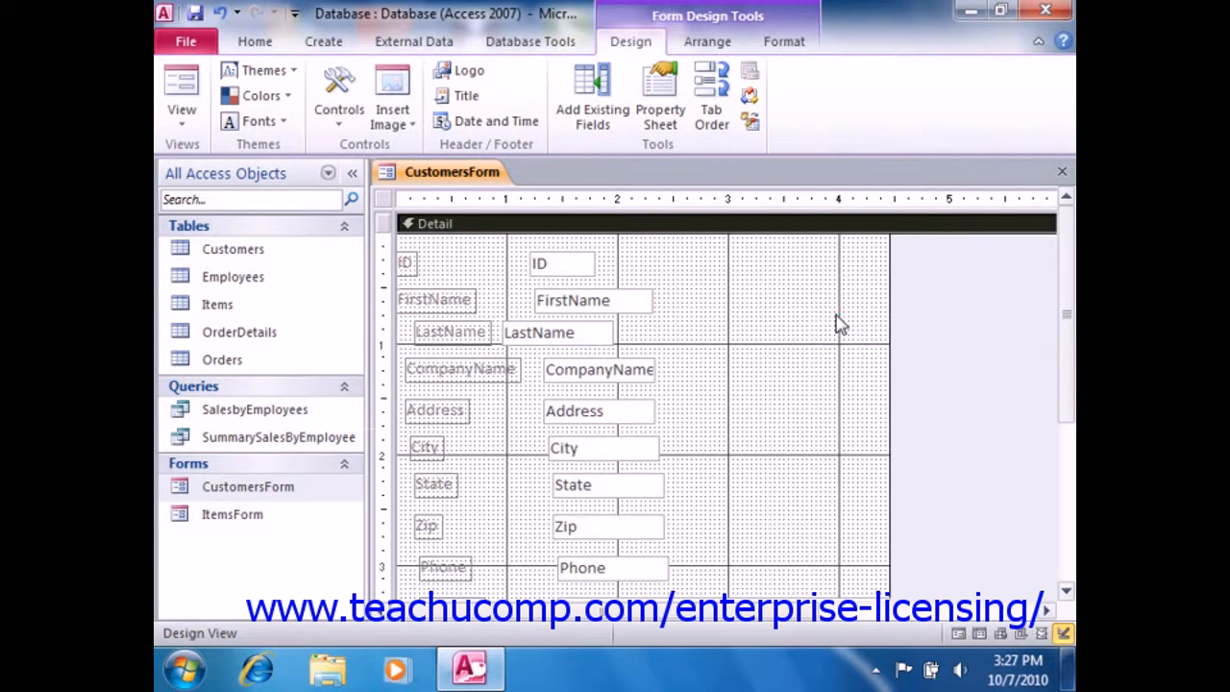
left_click(583, 302)
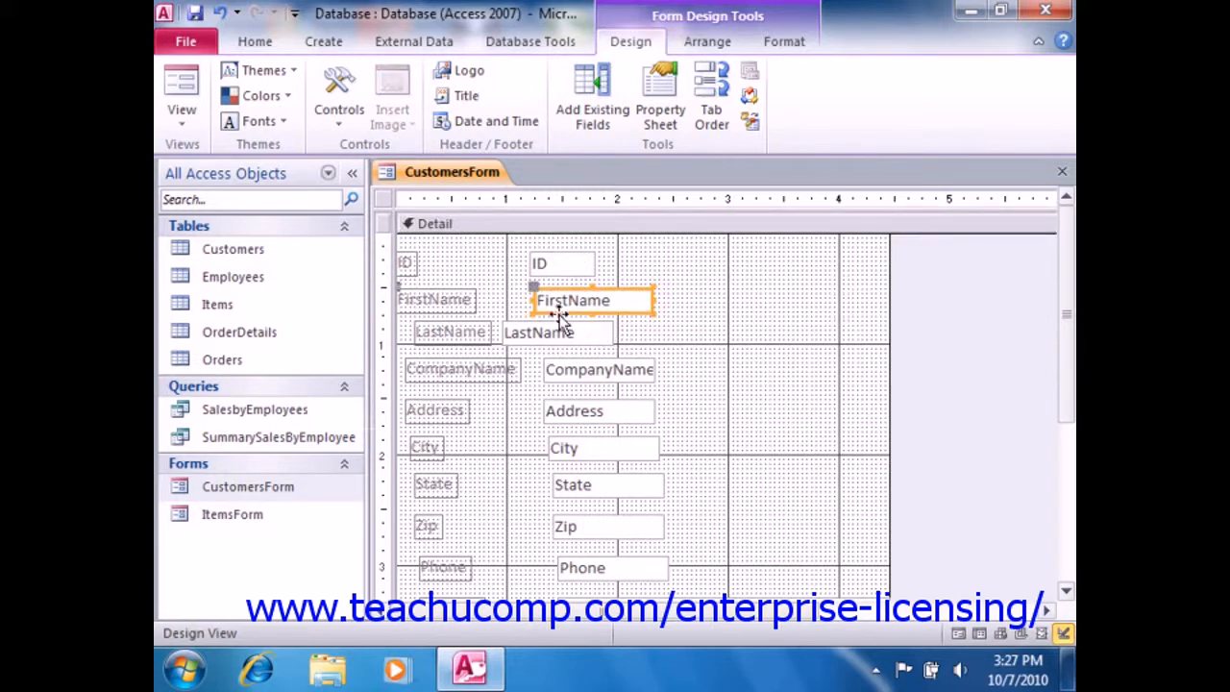
left_click(456, 301, "shift")
left_click(456, 301)
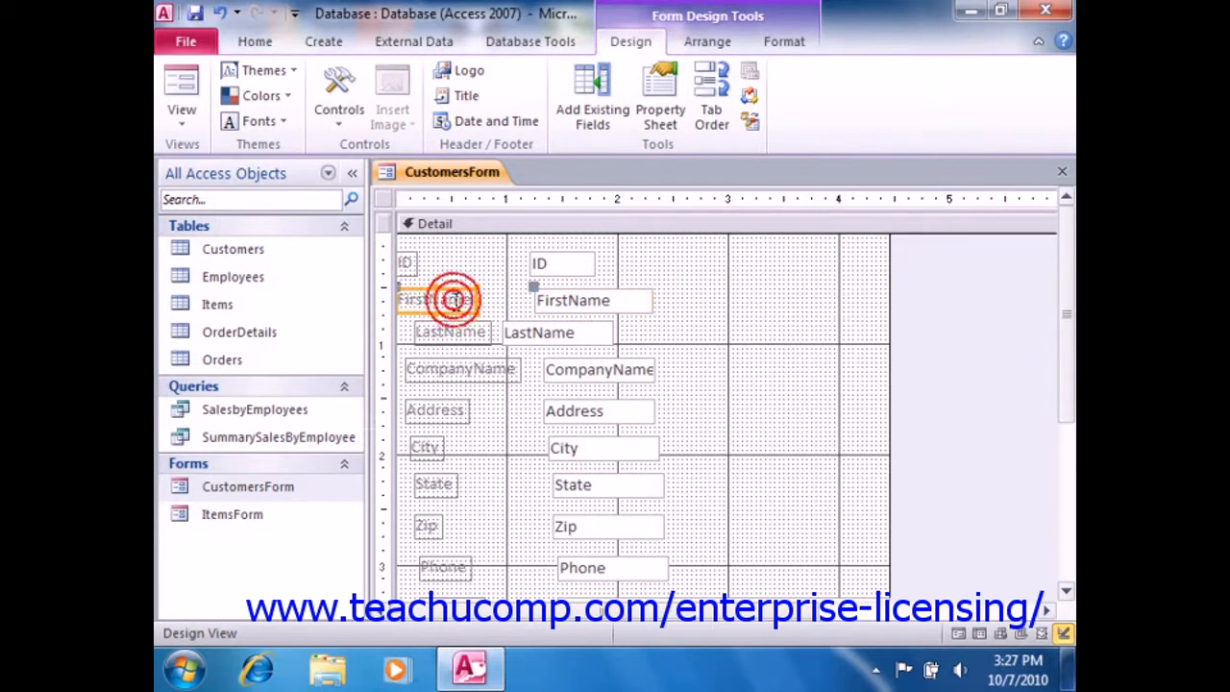
left_click(585, 298)
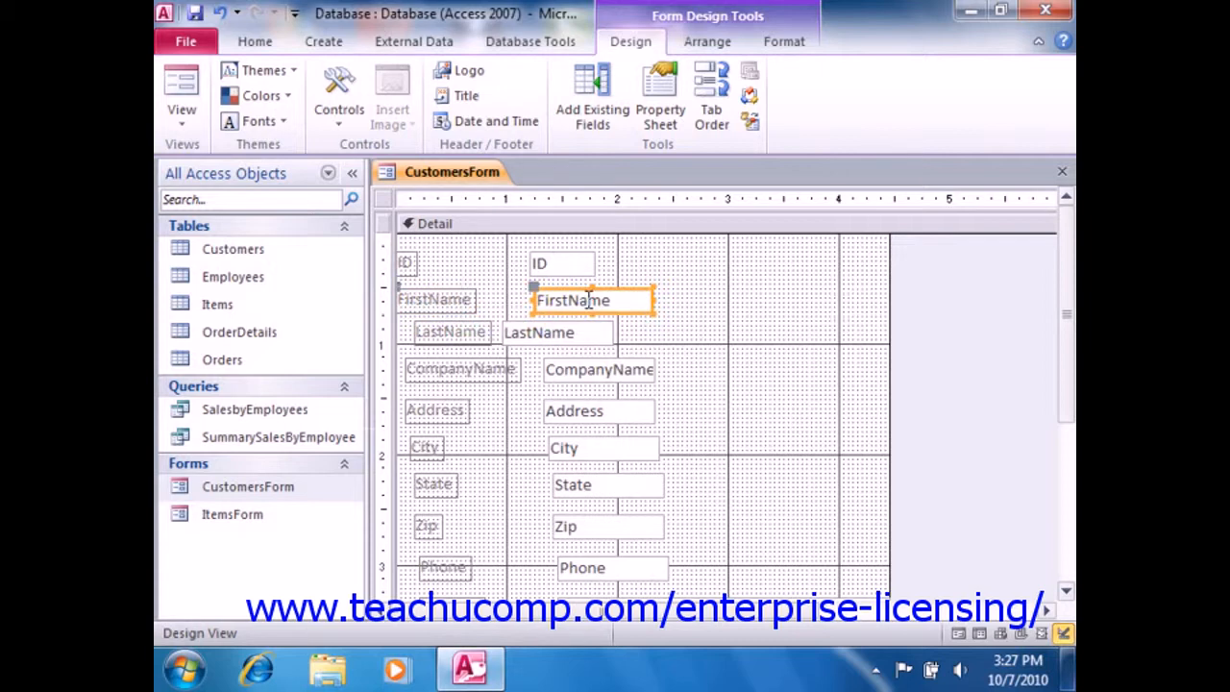
left_click(446, 302)
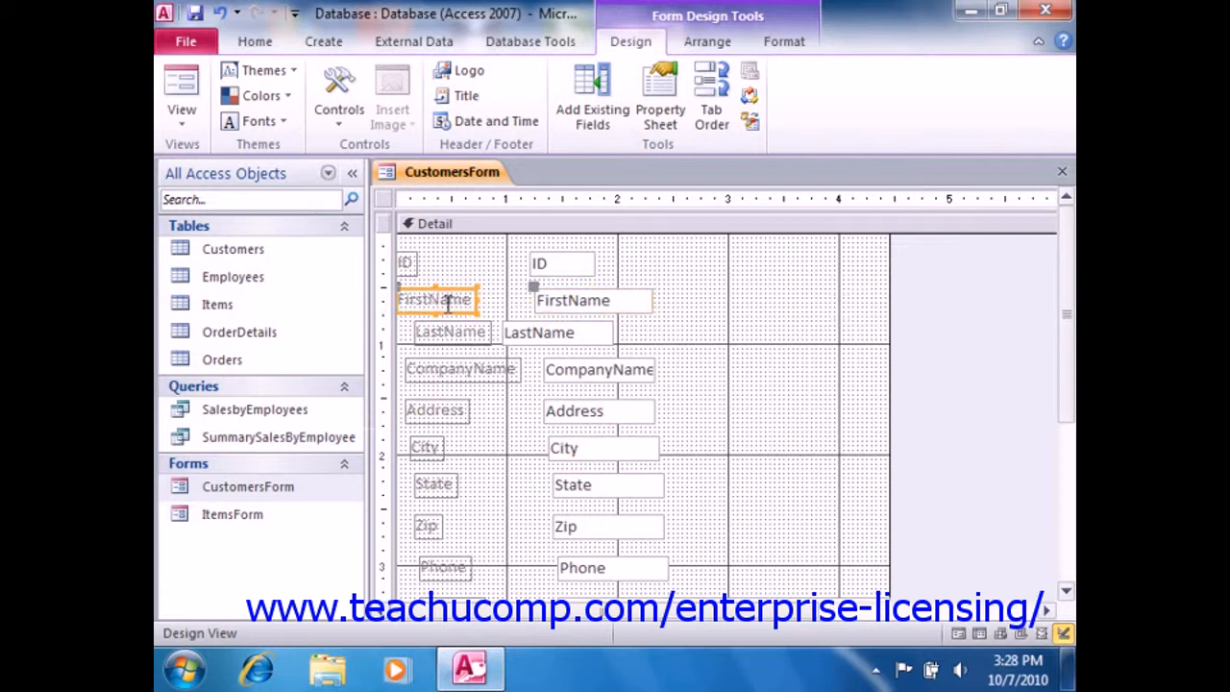
left_click(581, 311)
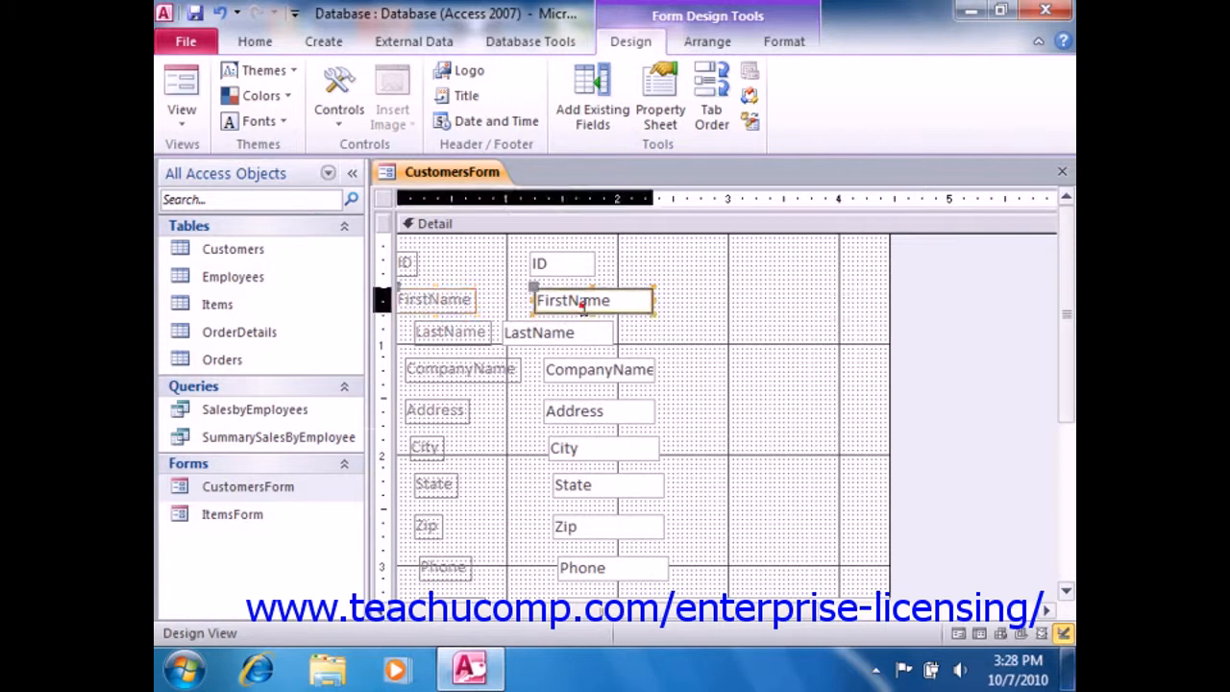
mouse_move(573, 293)
left_mouse_down()
mouse_move(602, 296)
mouse_move(571, 290)
left_mouse_up()
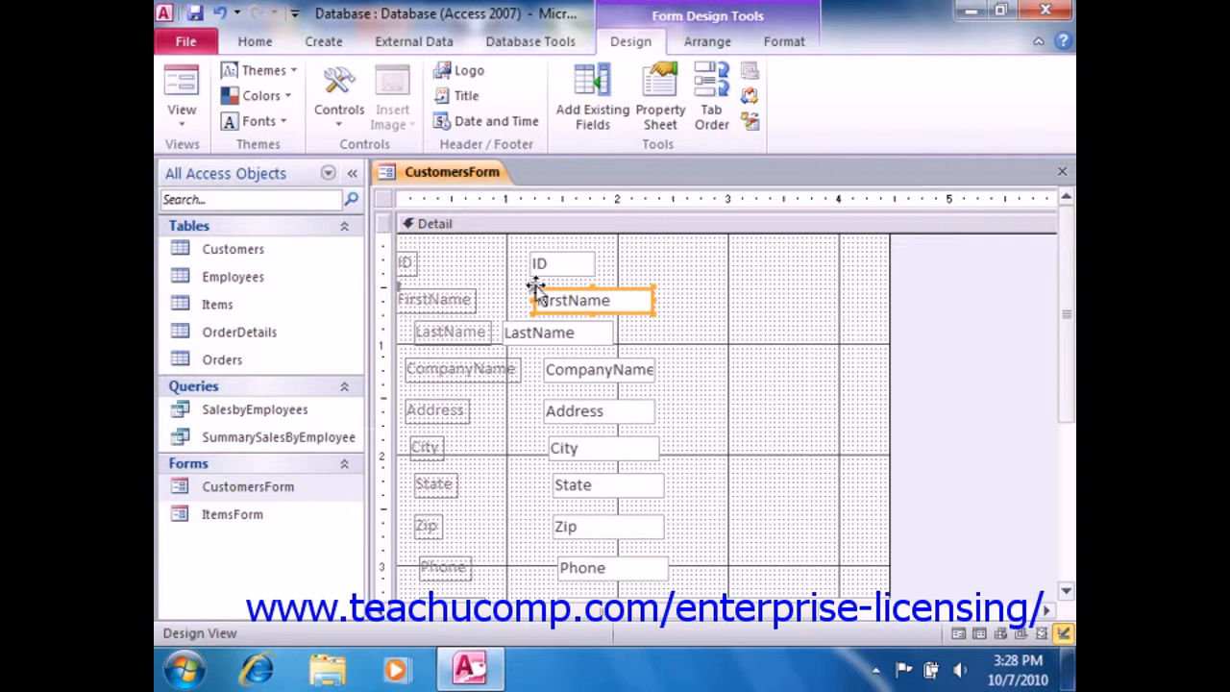
left_click_drag(536, 287, 488, 285)
Step: Move the LastName label to the form's left edge and its text box directly under the FirstName text box
left_click(439, 325)
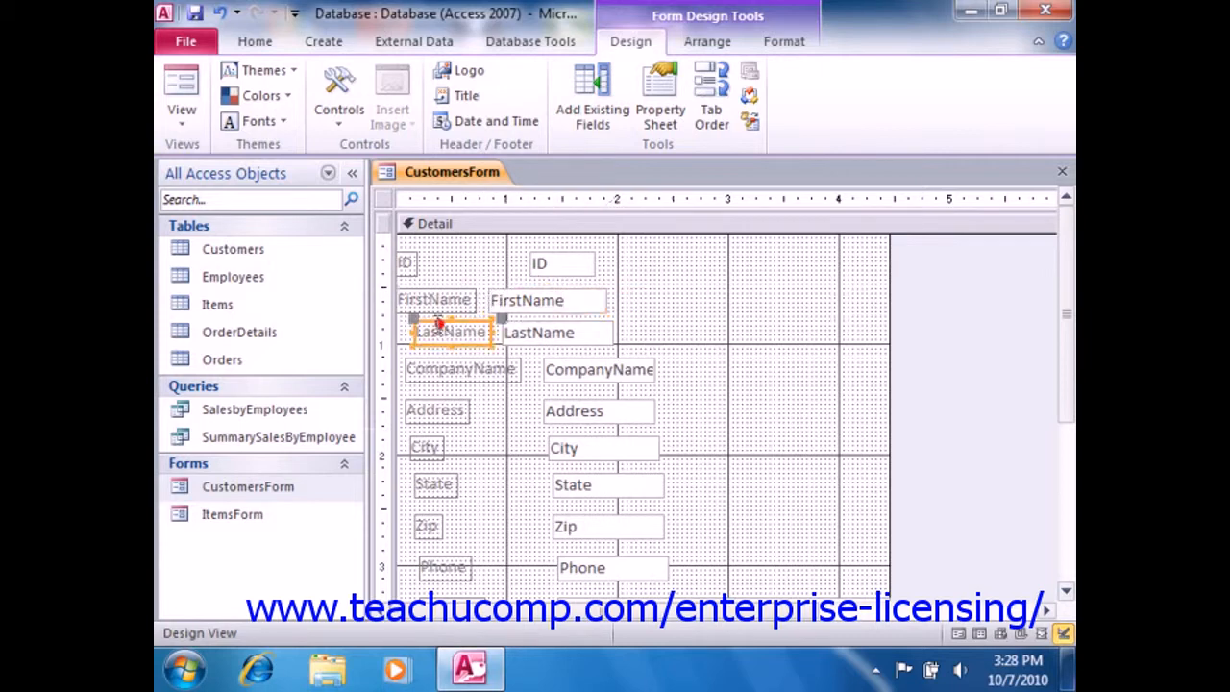
left_click_drag(411, 321, 396, 322)
left_click_drag(502, 320, 488, 319)
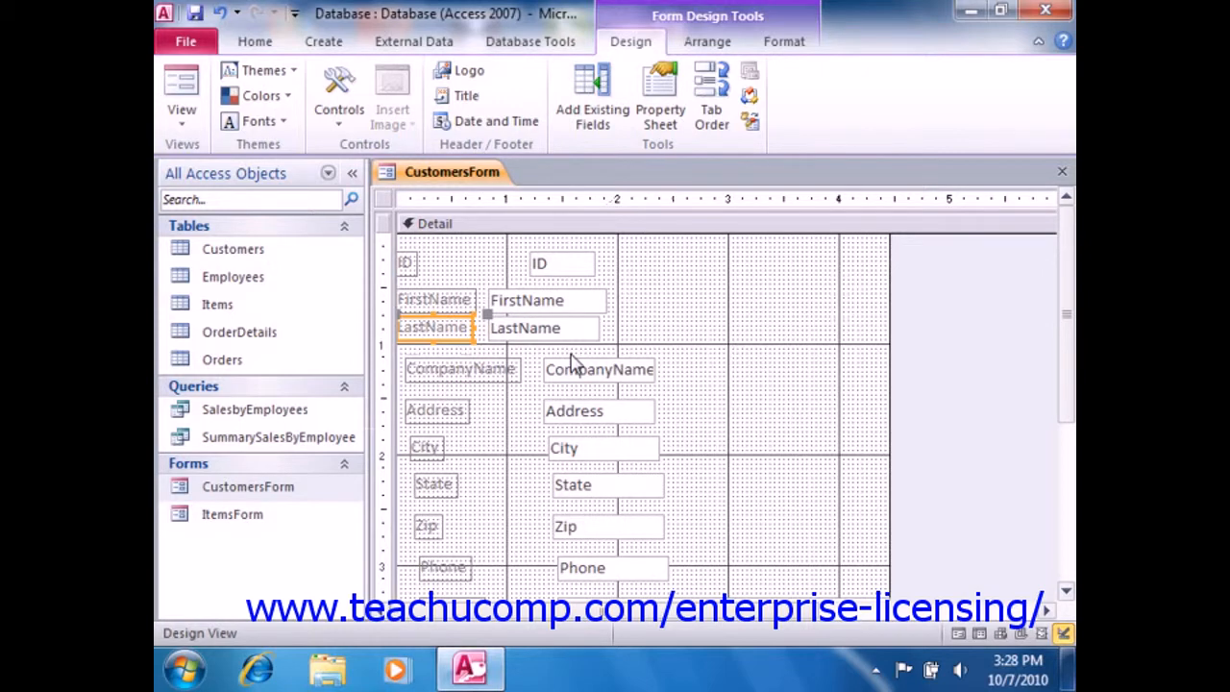
Step: Place the CompanyName label at the left edge with its text box beside it, widened to the 3-inch mark
left_click(413, 369)
left_click_drag(406, 355, 397, 348)
left_click_drag(543, 358, 517, 351)
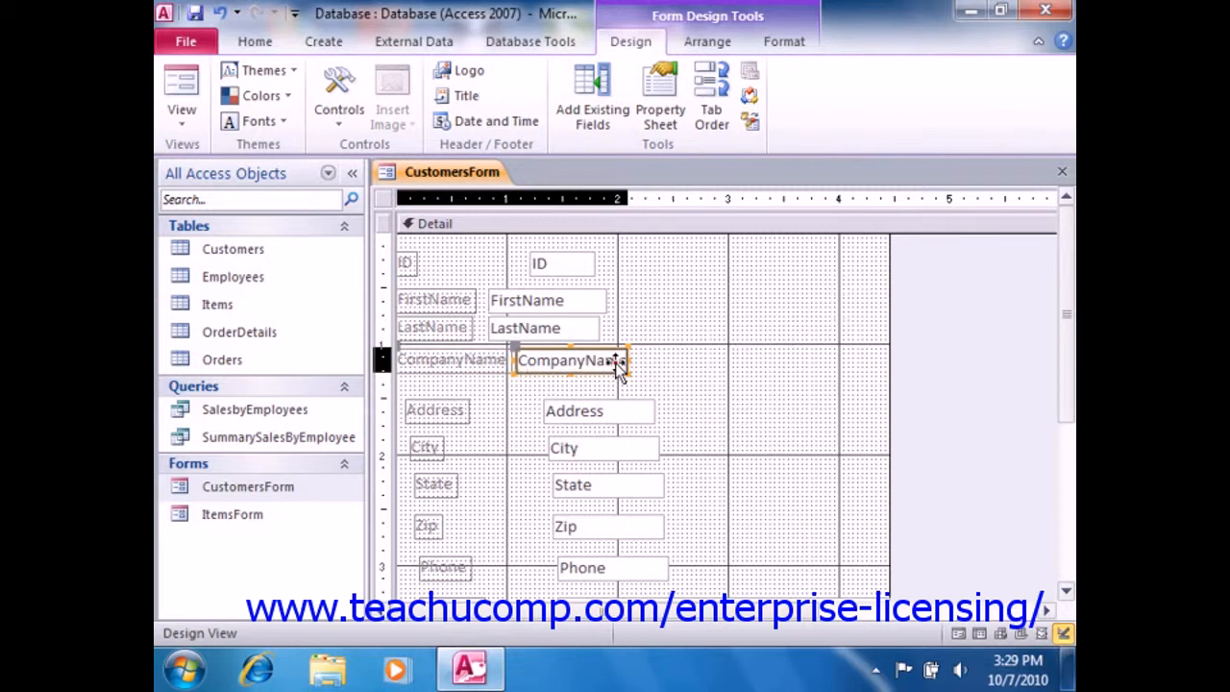
left_click_drag(628, 361, 730, 367)
Step: Place the Address label and text box side by side under CompanyName, and widen the text box to the 3-inch mark
left_click(444, 411)
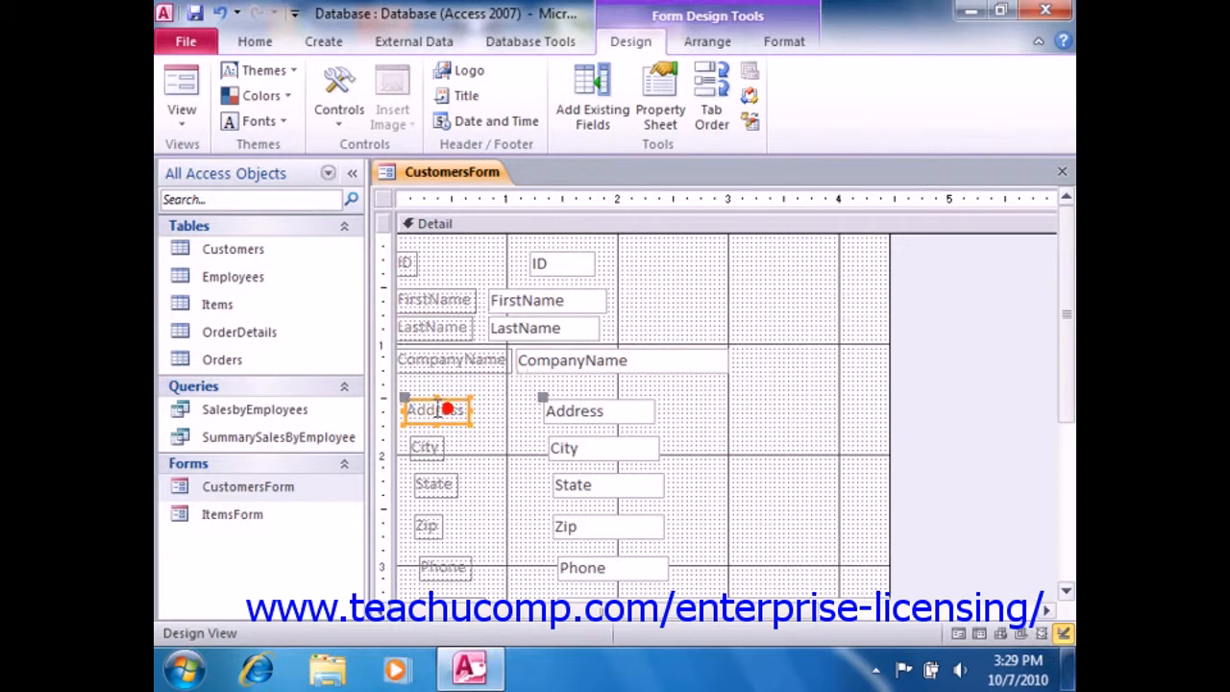
left_click_drag(583, 428, 581, 403)
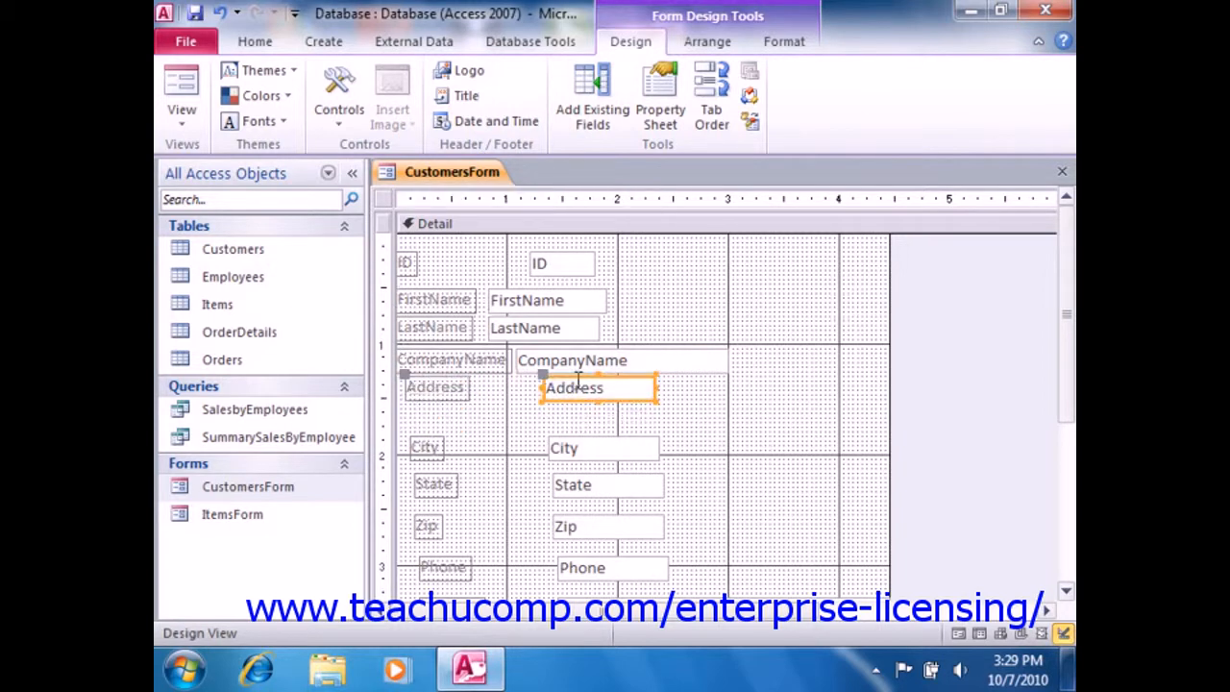
left_click_drag(581, 386, 520, 381)
left_click_drag(515, 375, 467, 380)
left_click_drag(577, 388, 732, 388)
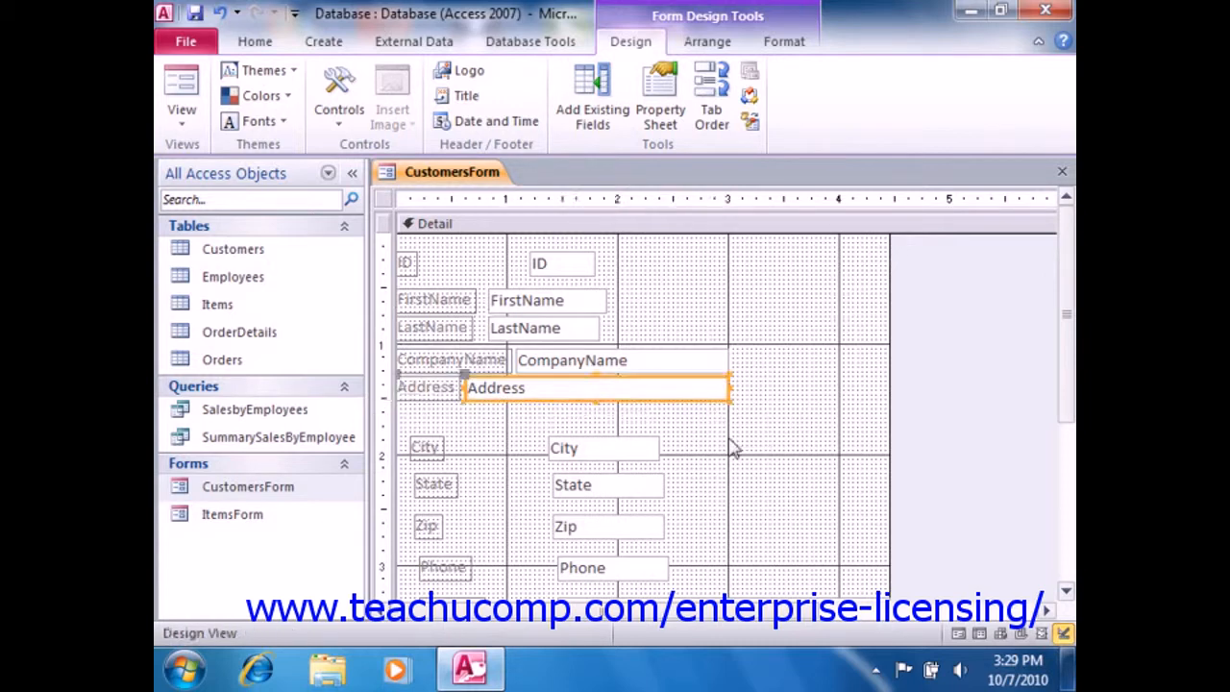
left_click(777, 426)
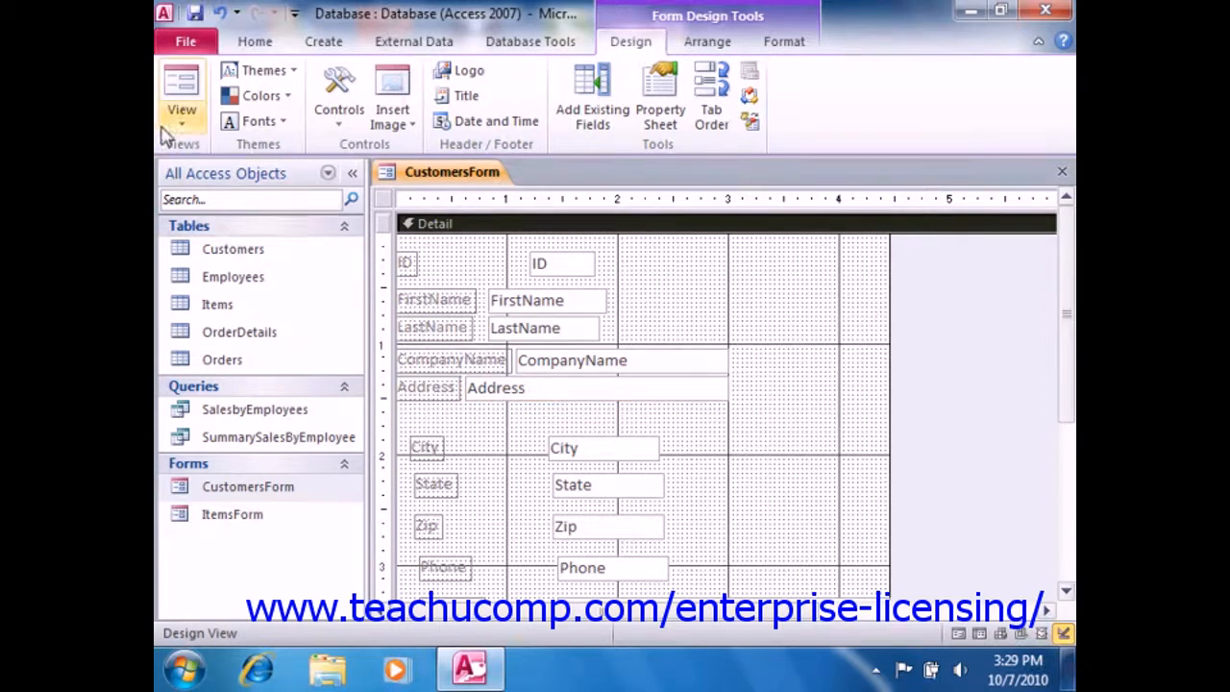
Step: Switch to Layout View and move the City text box under the Address text box, then its label up beside it
left_click(181, 108)
left_click(254, 370)
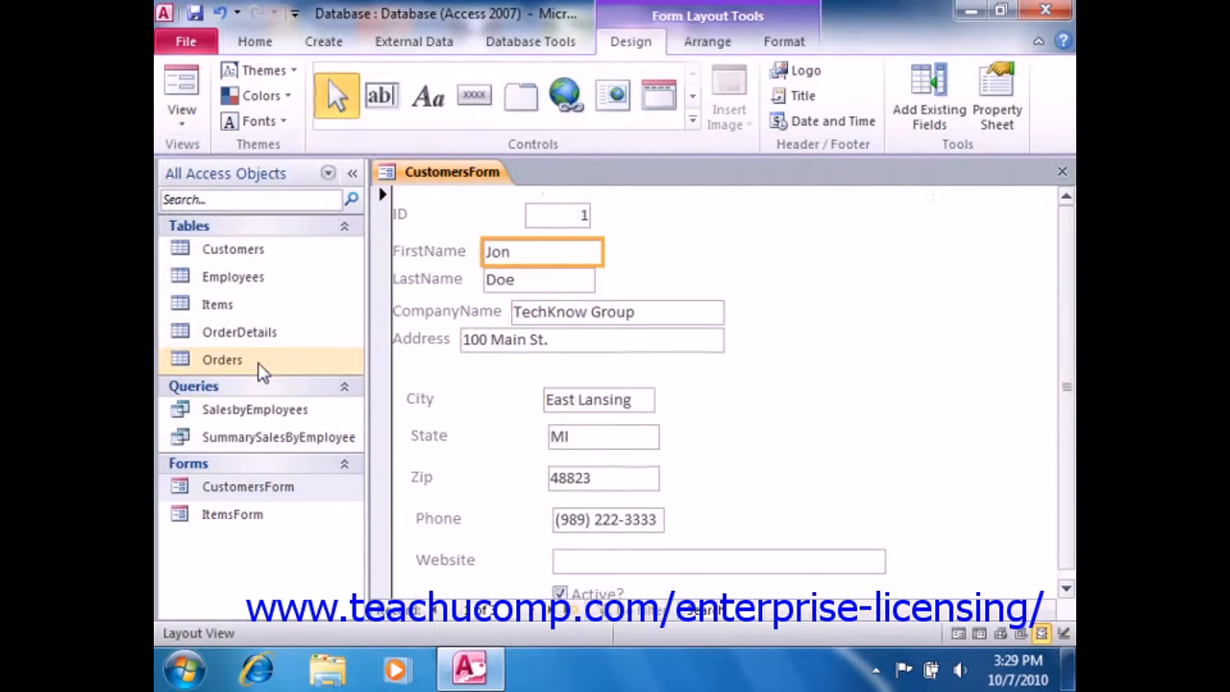
left_click(572, 397)
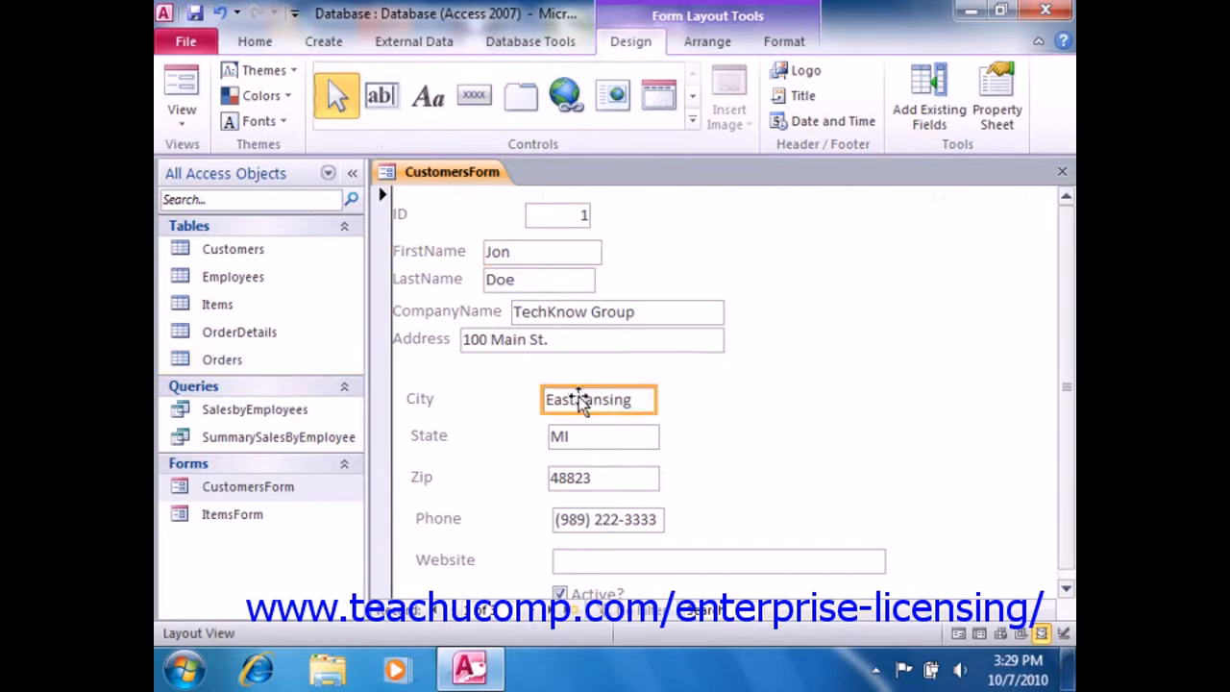
left_click_drag(576, 404, 493, 375)
left_click(419, 400)
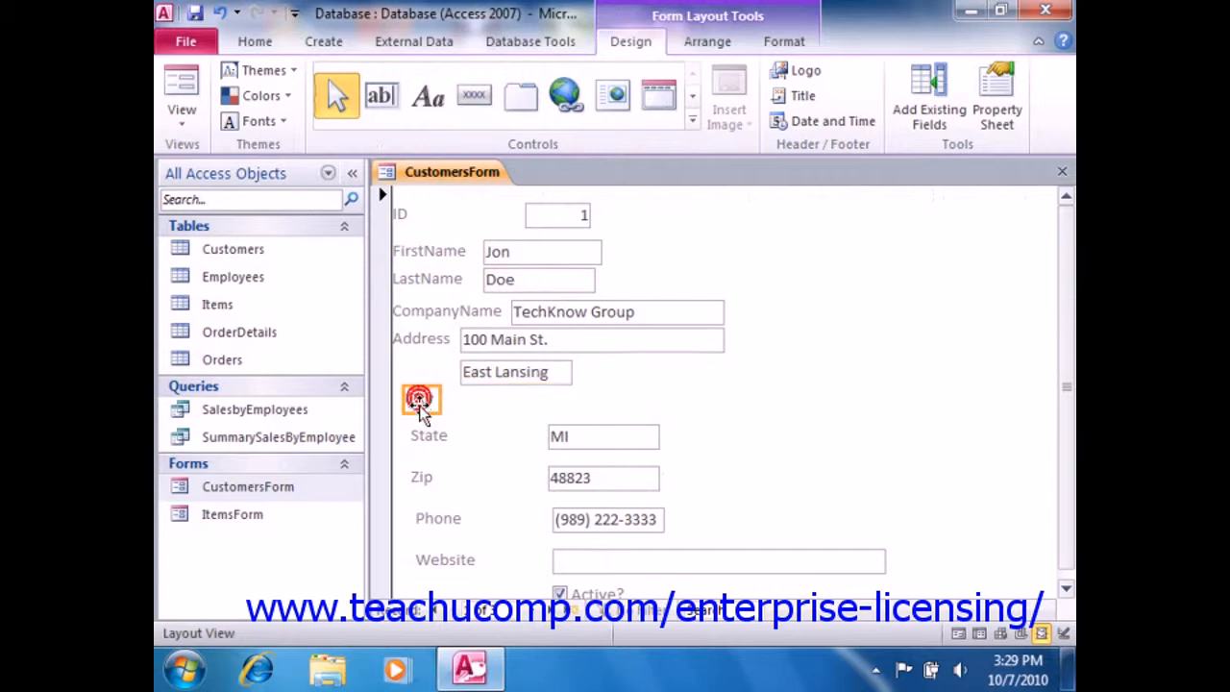
left_click_drag(418, 402, 419, 373)
Step: Return to Design View and align the City label and text box on one row under Address, with the label at the left edge
left_click(183, 119)
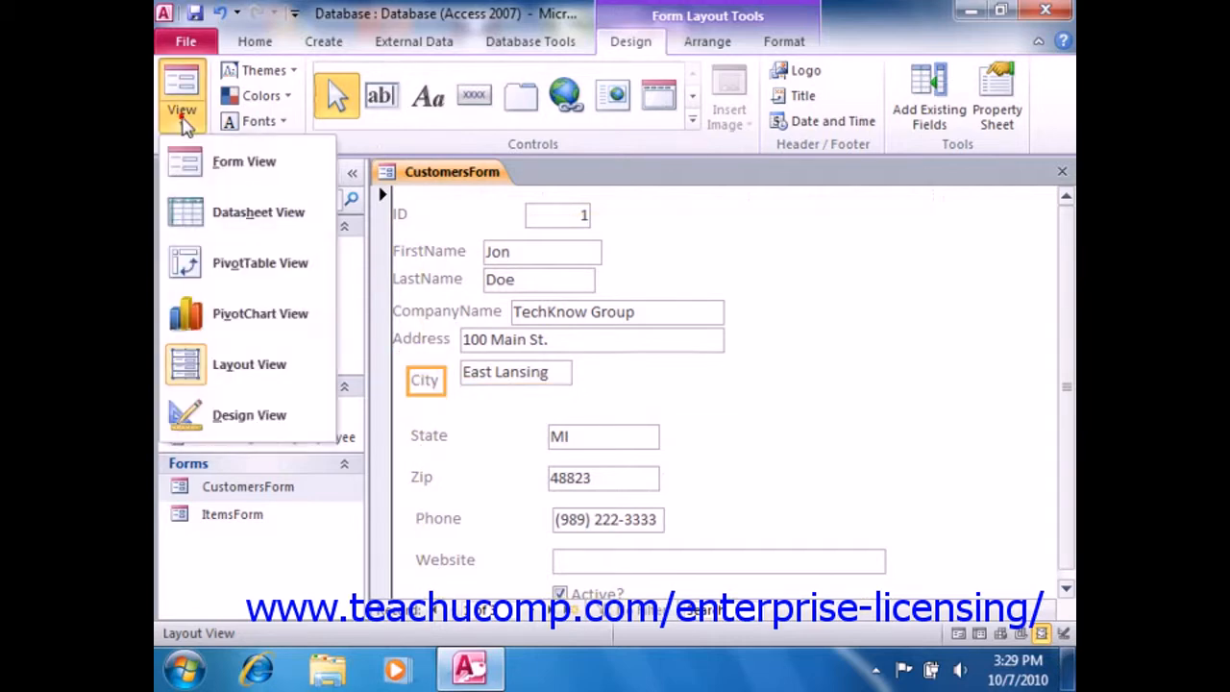
left_click(247, 414)
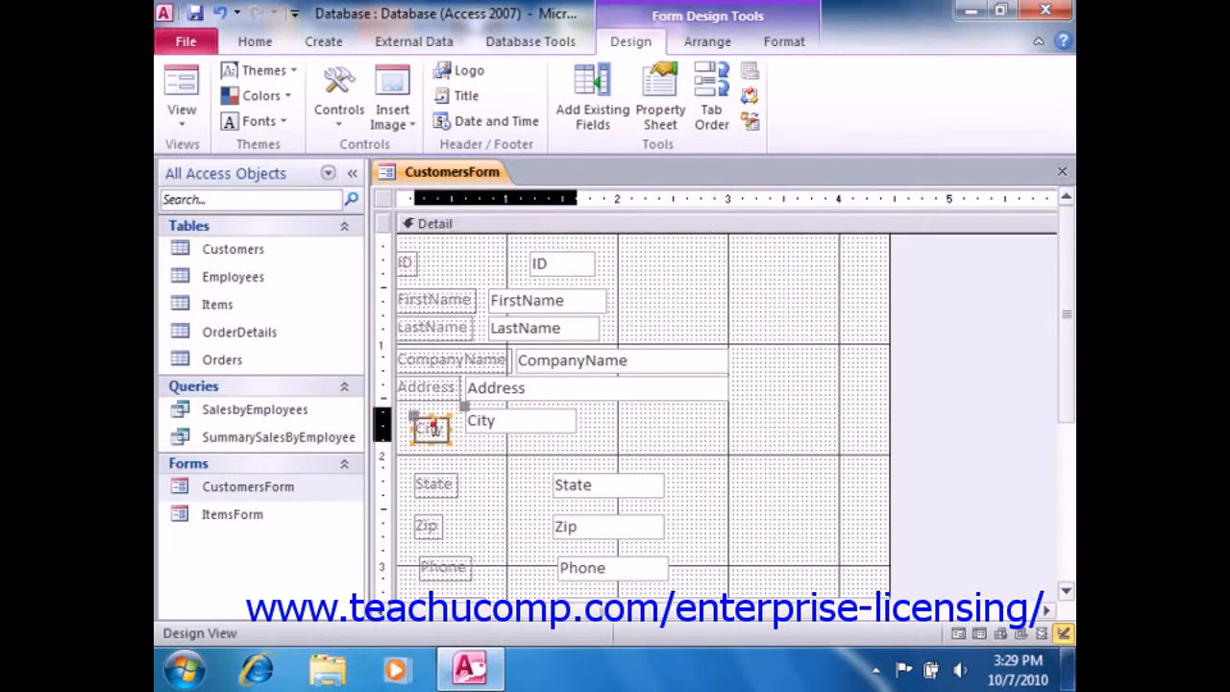
left_click_drag(413, 415, 464, 406)
left_click(679, 423)
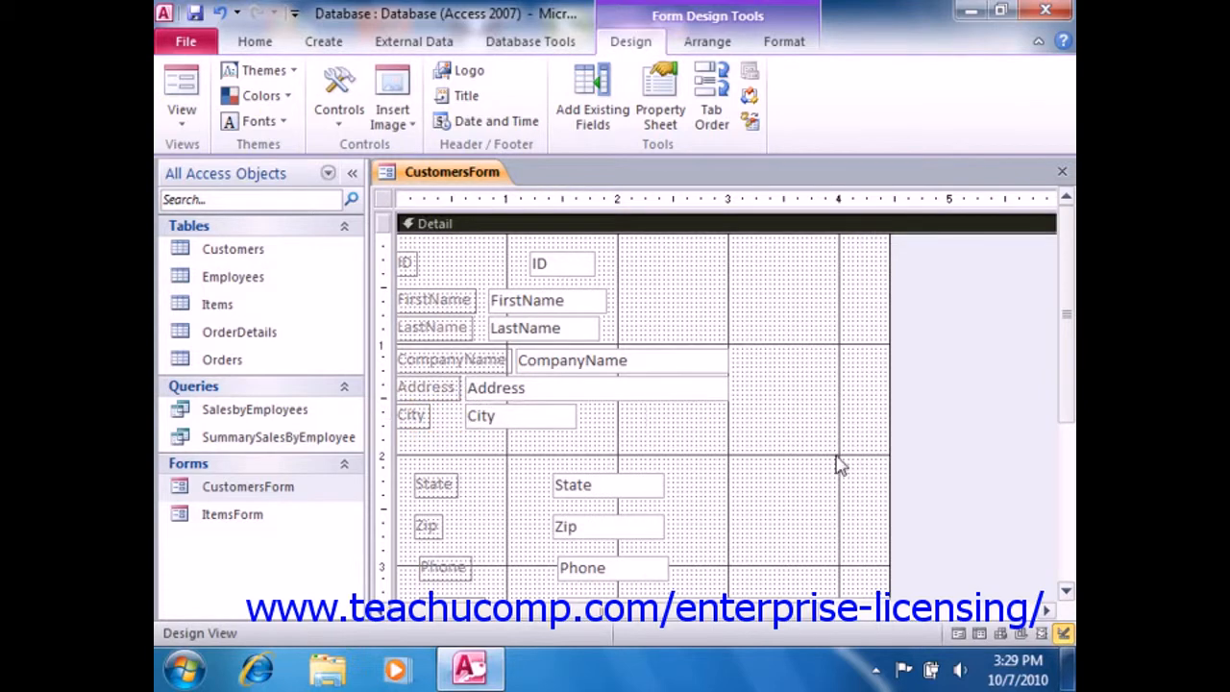